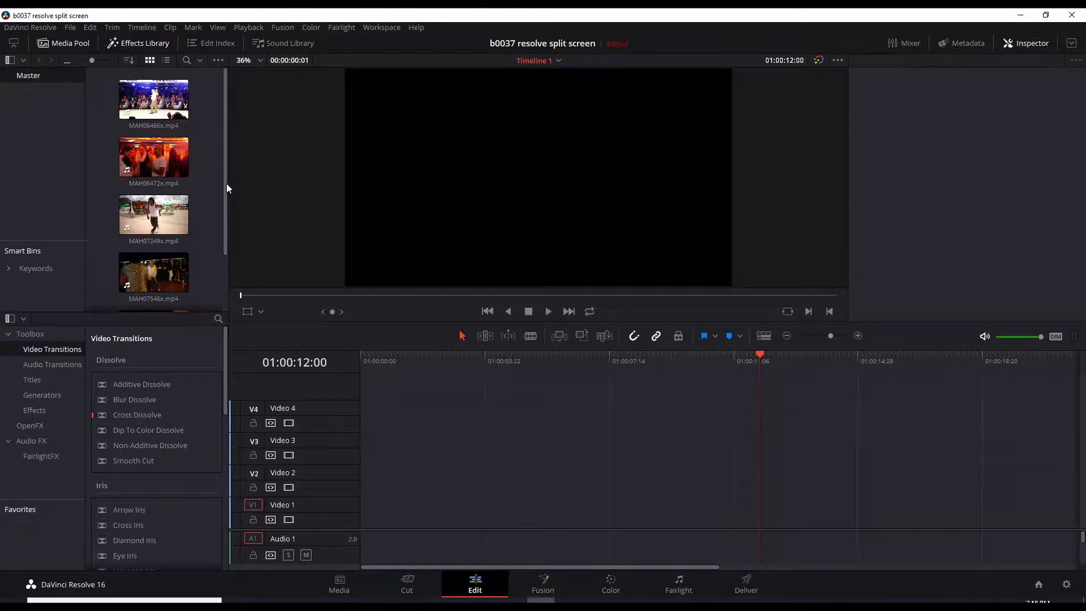
Check the Video 4 and Audio 1 track options, then dismiss them unchanged
{"action": "mouse_move", "coordinate": [226, 183]}
{"action": "left_mouse_down"}
{"action": "mouse_move", "coordinate": [222, 219]}
{"action": "mouse_move", "coordinate": [231, 168]}
{"action": "left_mouse_up"}
{"action": "right_click", "coordinate": [320, 409]}
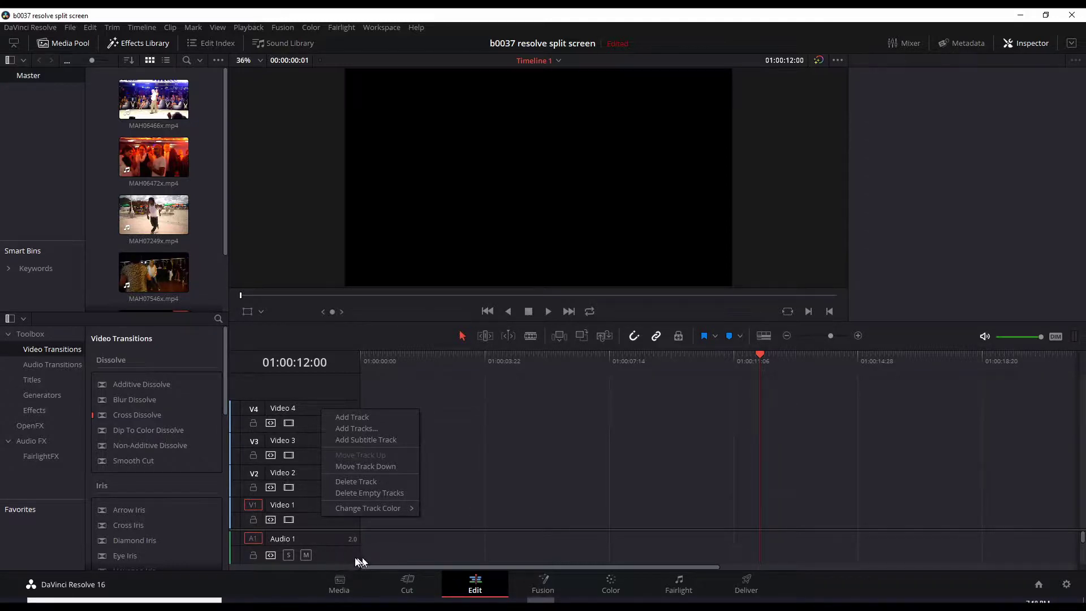
{"action": "right_click", "coordinate": [341, 553]}
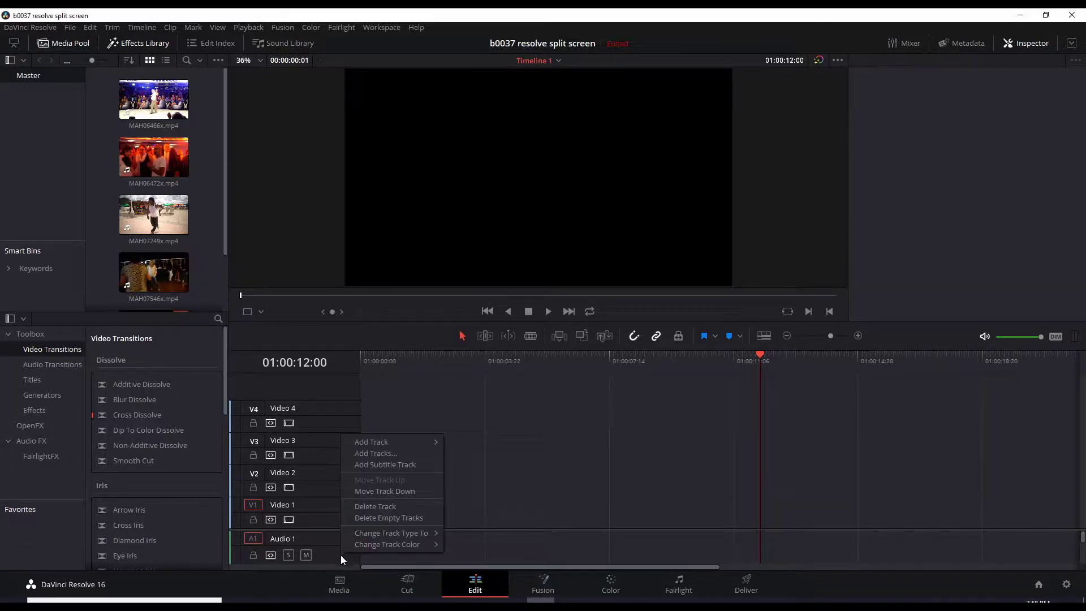
{"action": "mouse_move", "coordinate": [399, 445]}
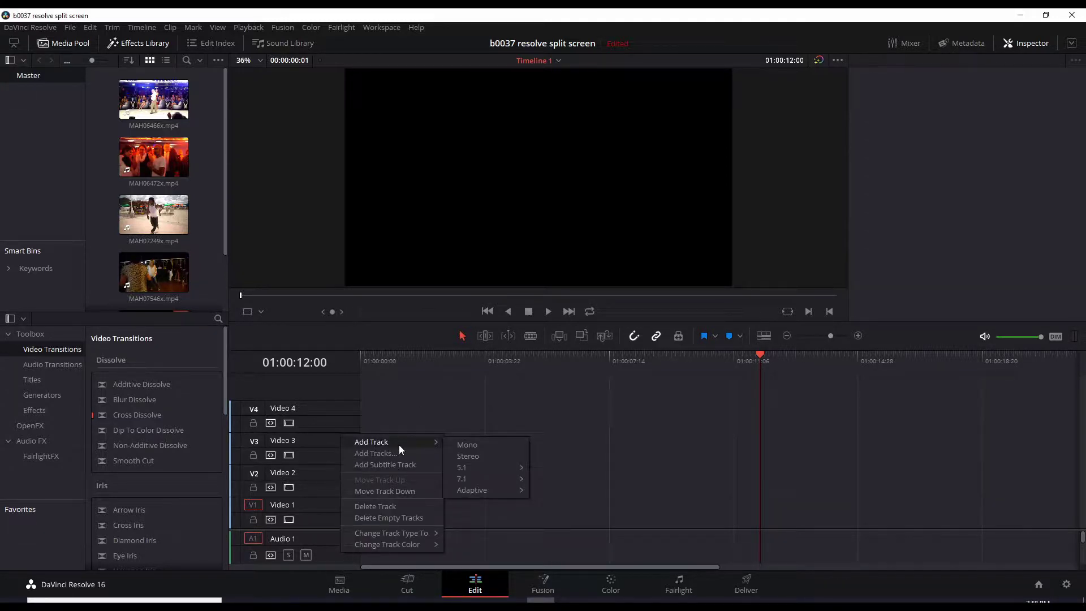
{"action": "left_click", "coordinate": [311, 392]}
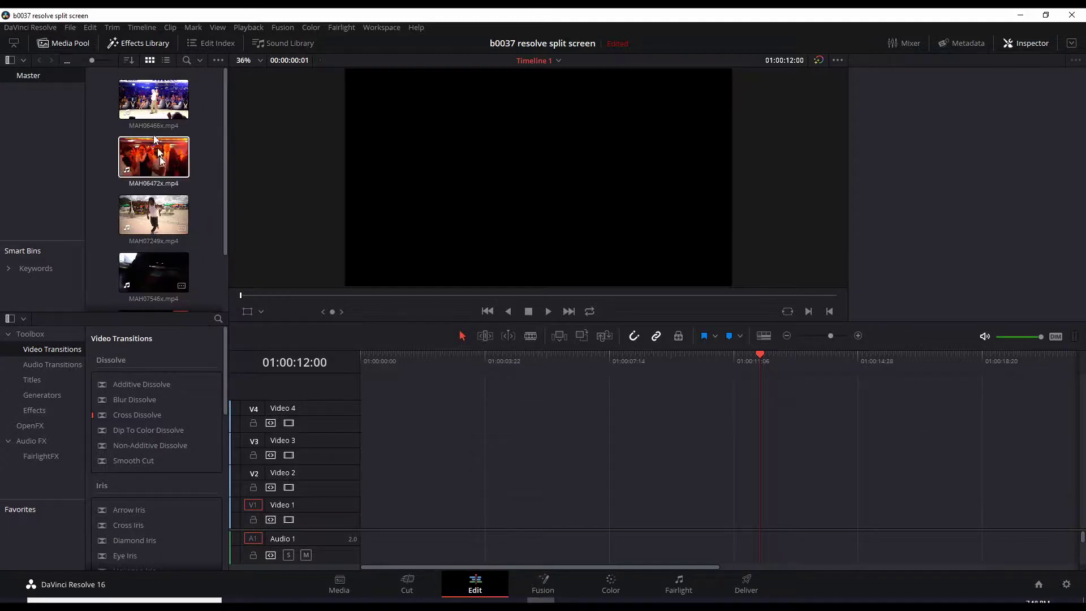
Place MAH07546x.mp4 on Video 1 and MAH06466x.mp4 on Video 2, playhead at 01:00:01:14
{"action": "left_click", "coordinate": [182, 275]}
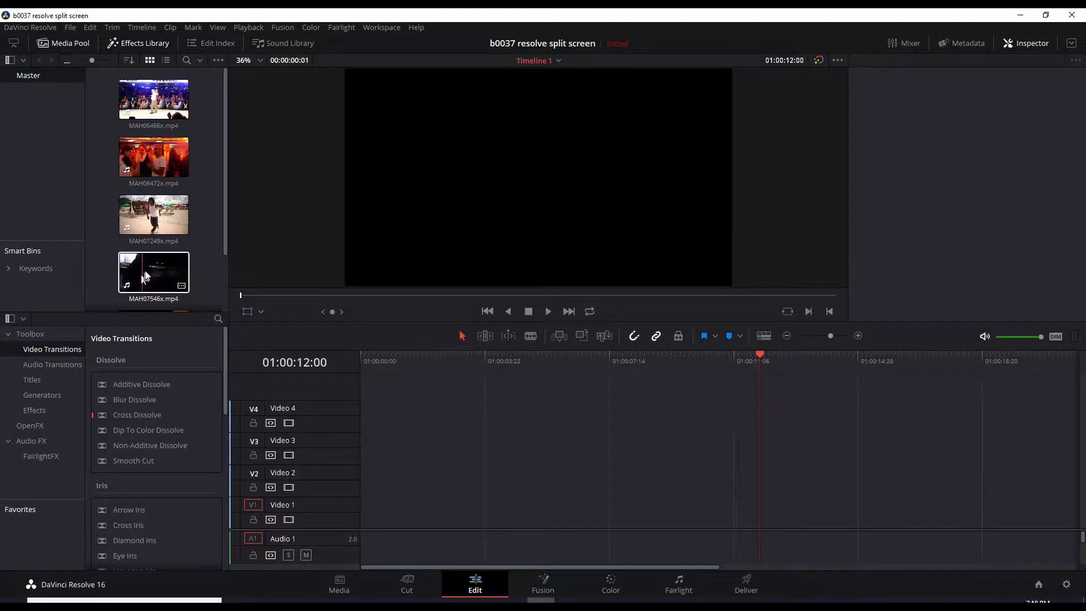
{"action": "left_click_drag", "start_coordinate": [149, 274], "coordinate": [365, 520]}
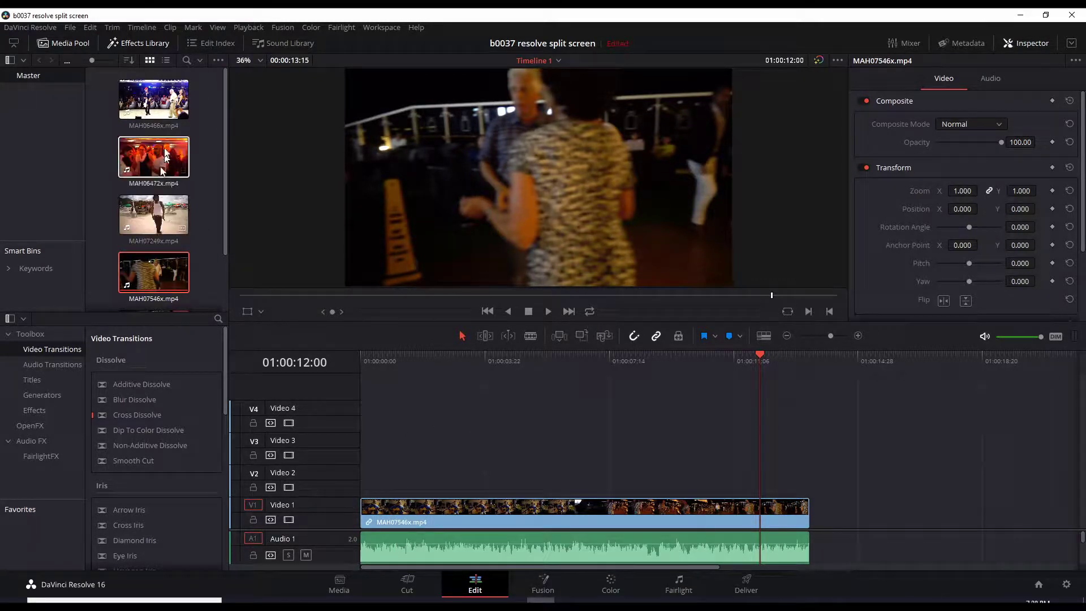
{"action": "left_click_drag", "start_coordinate": [149, 103], "coordinate": [382, 483]}
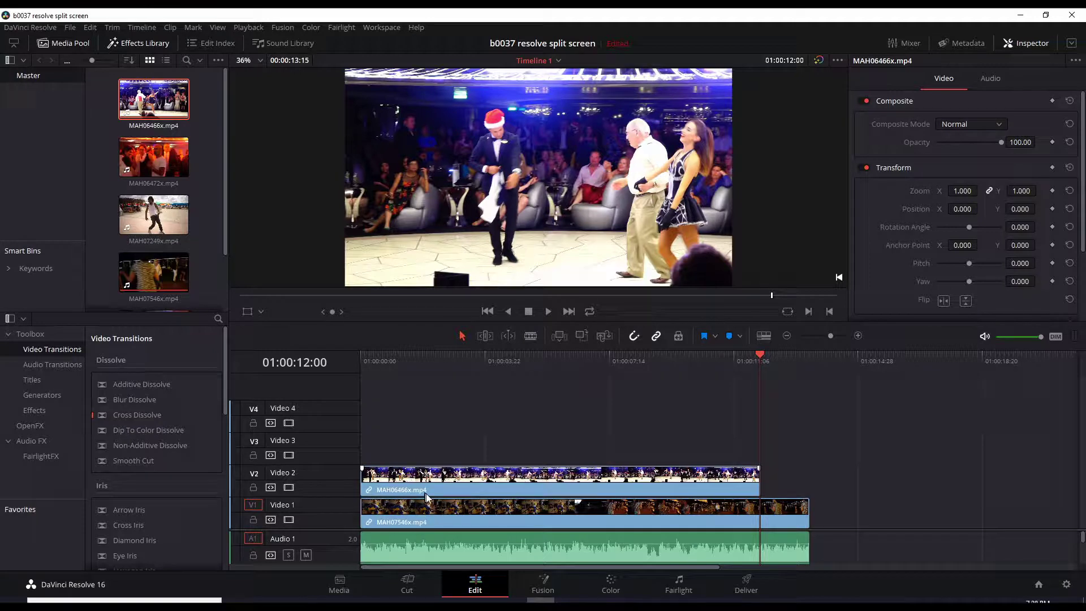
{"action": "left_click", "coordinate": [410, 359]}
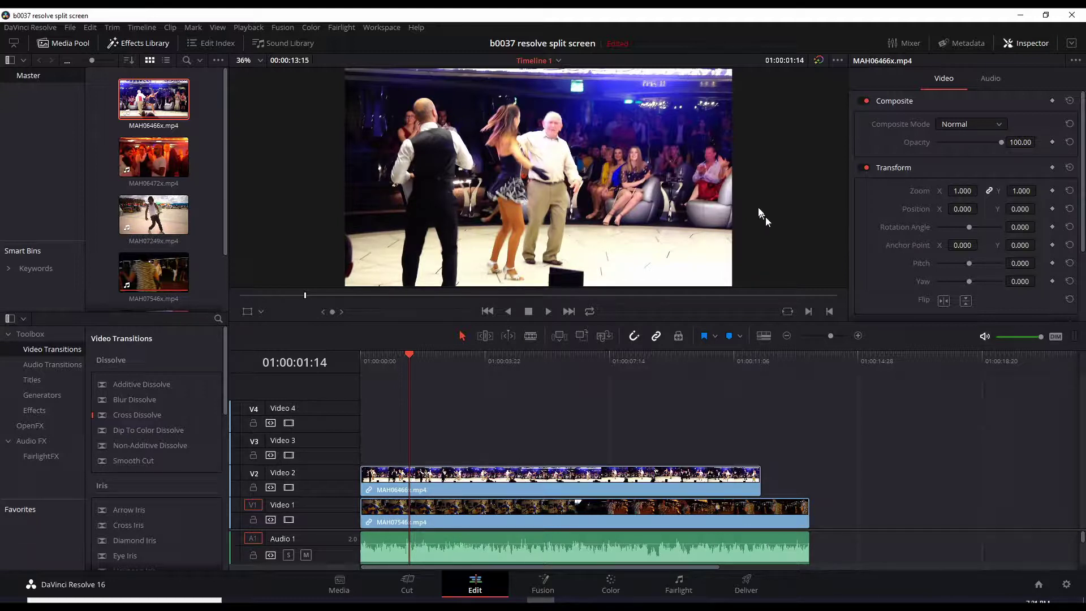
Set the Video 1 clip MAH07546x.mp4 to Zoom X 0.5
{"action": "left_click", "coordinate": [438, 517]}
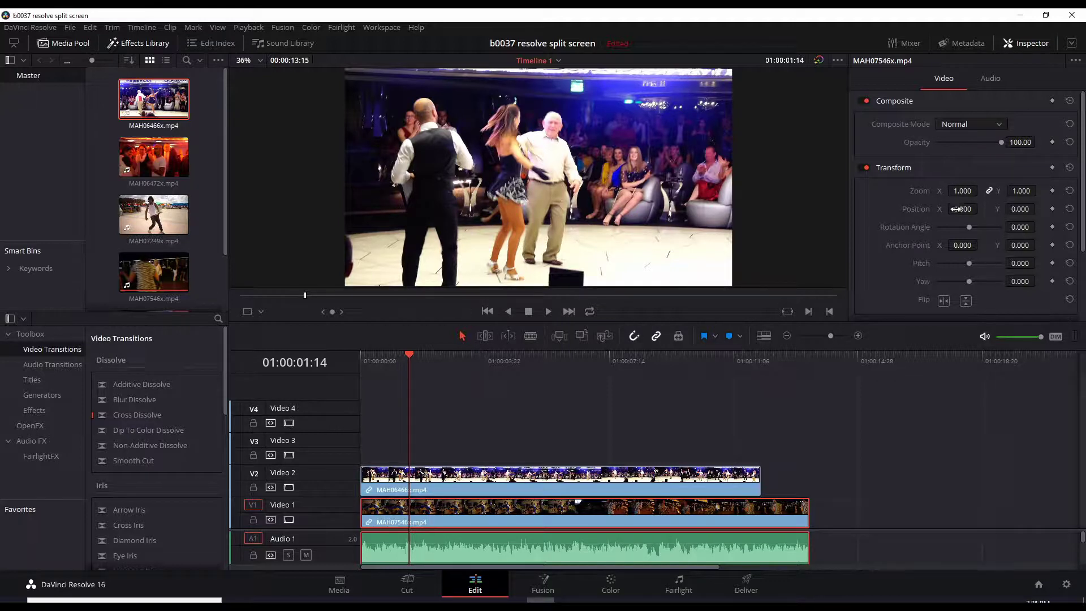
{"action": "left_click", "coordinate": [963, 190]}
{"action": "type", "text": ".5"}
{"action": "key", "text": "Return"}
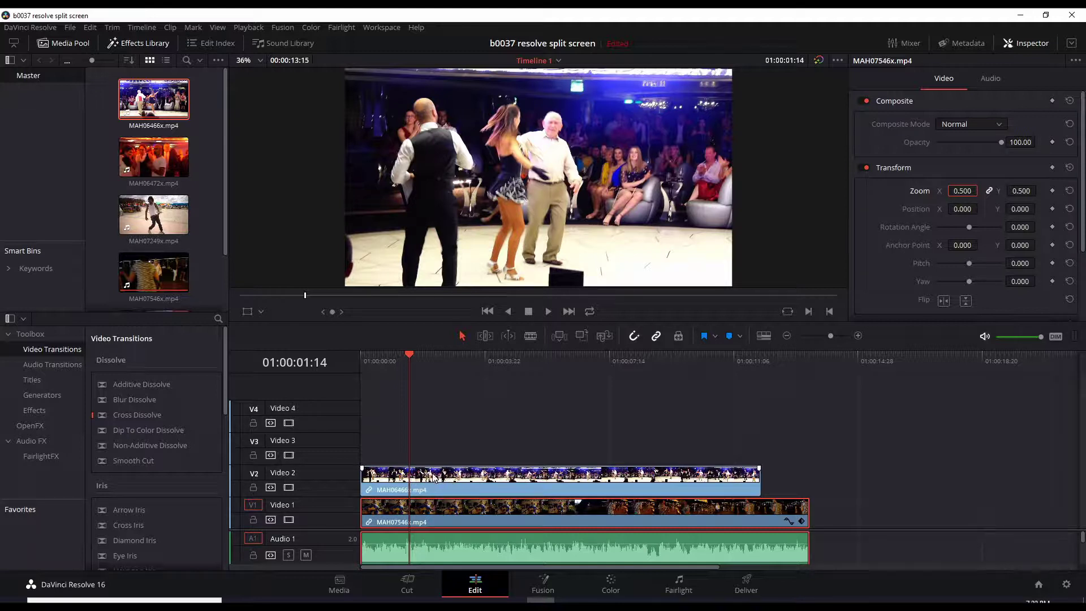
Disable Video 2 and move the Video 1 clip left to Position X -480
{"action": "left_click", "coordinate": [289, 488]}
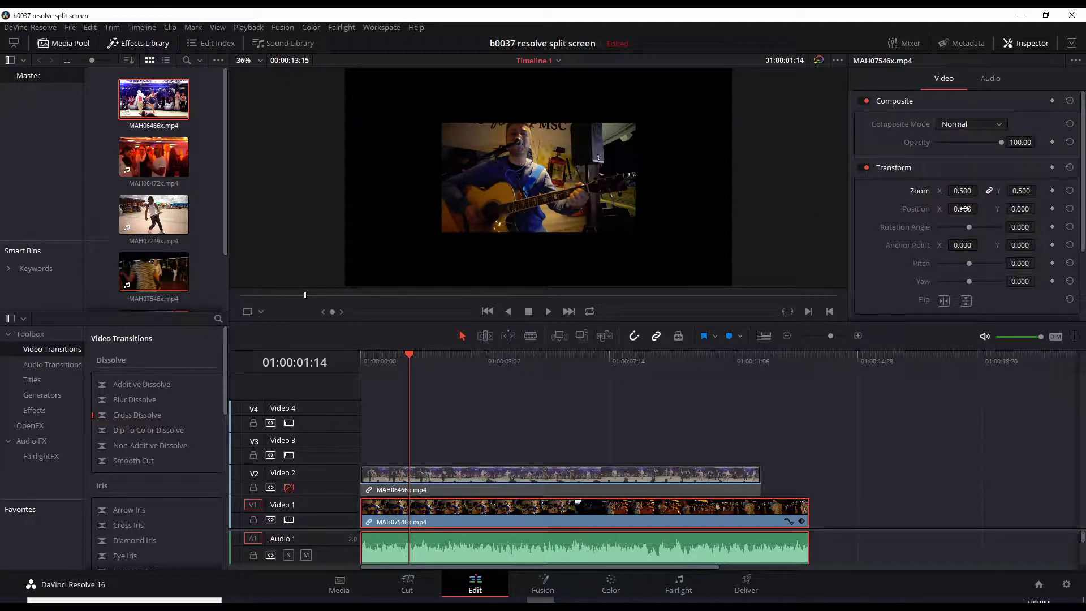
{"action": "left_click_drag", "start_coordinate": [964, 209], "coordinate": [910, 209]}
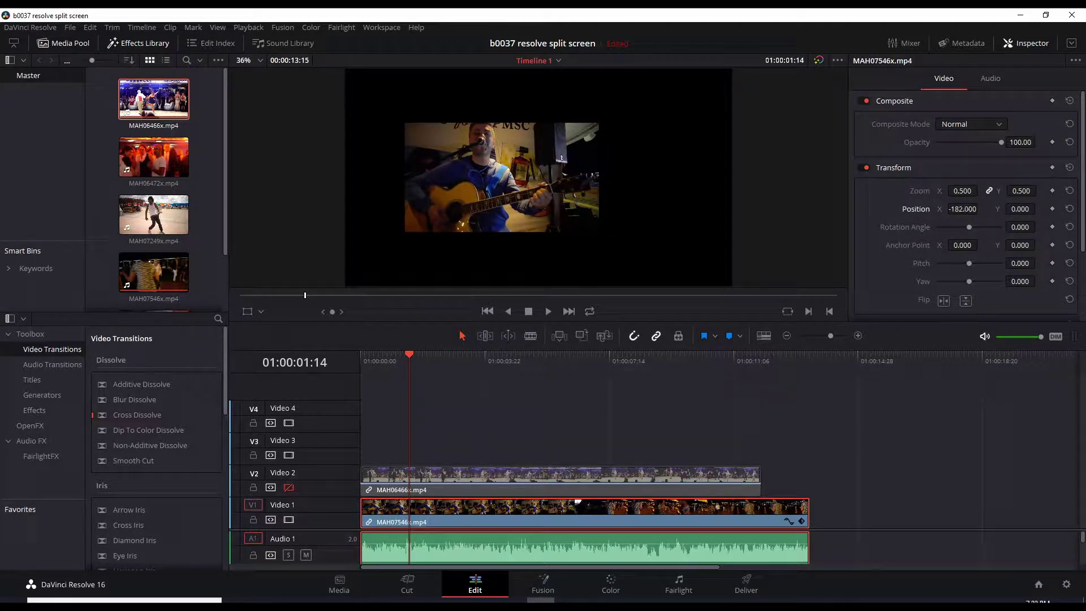
{"action": "mouse_move", "coordinate": [965, 208]}
{"action": "left_mouse_down"}
{"action": "mouse_move", "coordinate": [920, 209]}
{"action": "mouse_move", "coordinate": [977, 209]}
{"action": "mouse_move", "coordinate": [969, 218]}
{"action": "mouse_move", "coordinate": [961, 209]}
{"action": "left_mouse_up"}
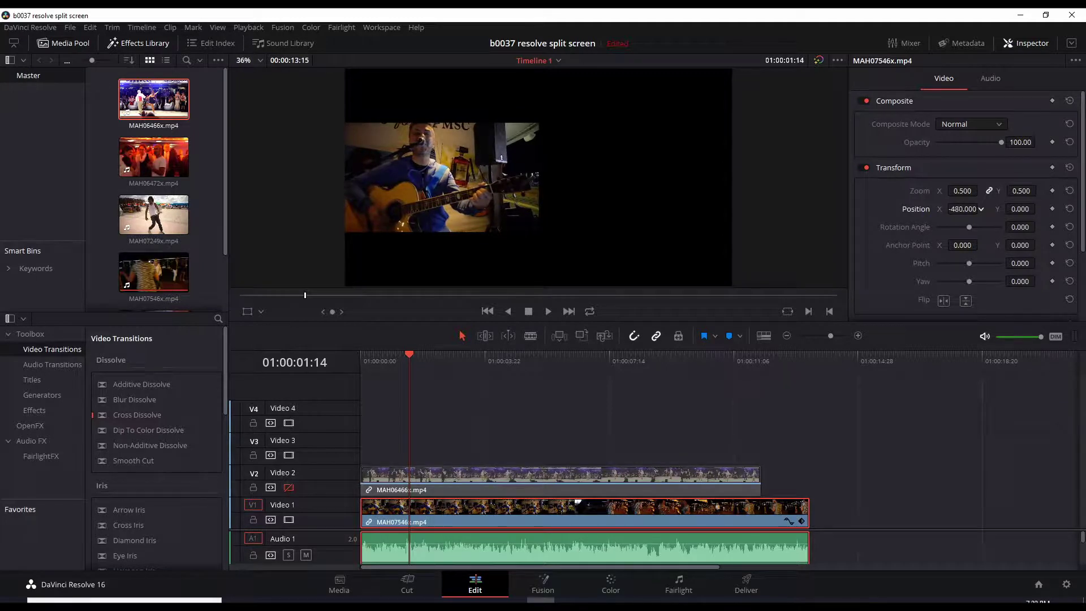
Copy the Video 1 clip, re-enable Video 2, and paste its attributes onto MAH06466x.mp4
{"action": "right_click", "coordinate": [467, 517]}
{"action": "left_click", "coordinate": [490, 161]}
{"action": "left_click", "coordinate": [288, 487]}
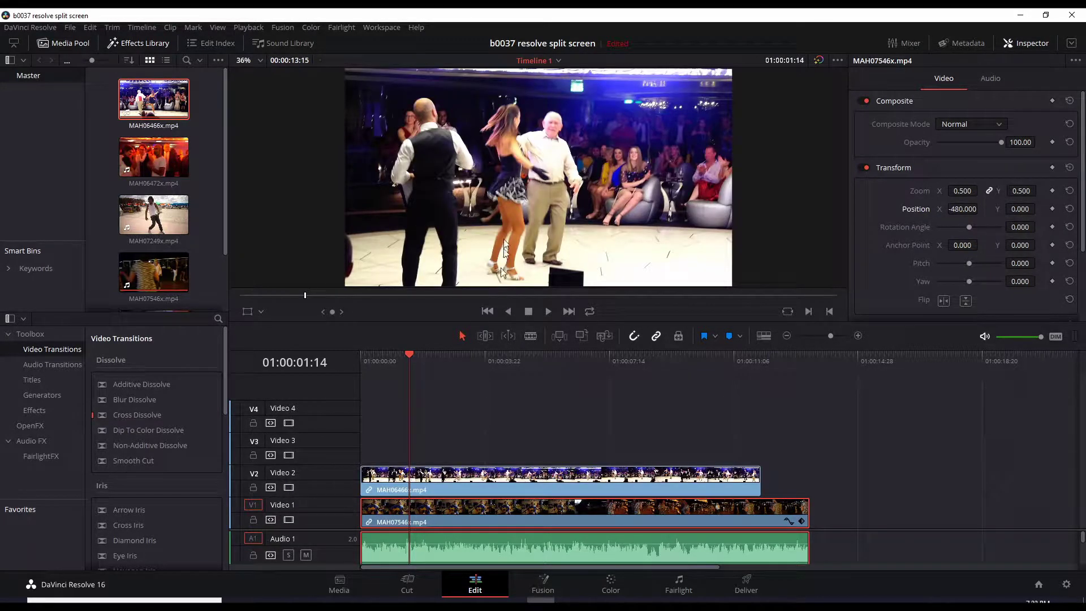
{"action": "left_click", "coordinate": [431, 482]}
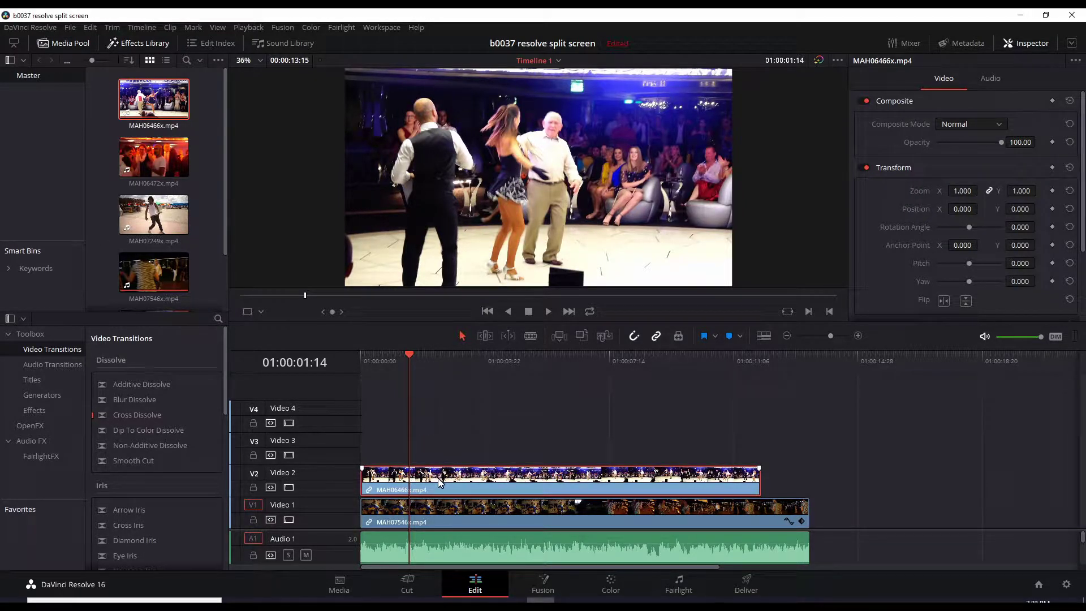
{"action": "right_click", "coordinate": [451, 483]}
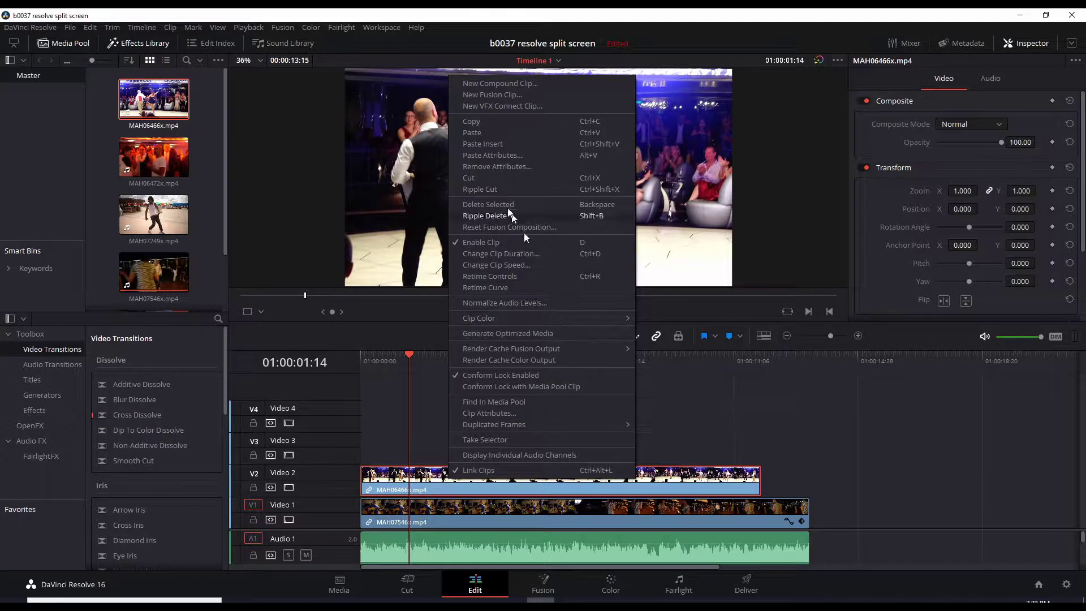
{"action": "left_click", "coordinate": [491, 156]}
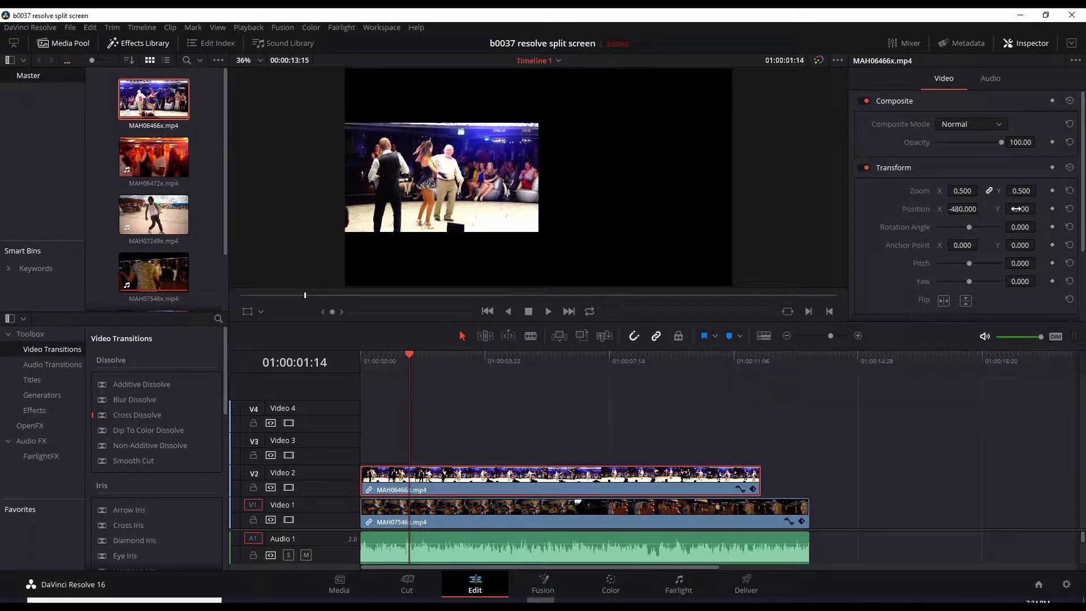
{"action": "mouse_move", "coordinate": [954, 209]}
{"action": "left_mouse_down"}
{"action": "mouse_move", "coordinate": [946, 213]}
{"action": "mouse_move", "coordinate": [981, 209]}
{"action": "mouse_move", "coordinate": [958, 210]}
{"action": "left_mouse_up"}
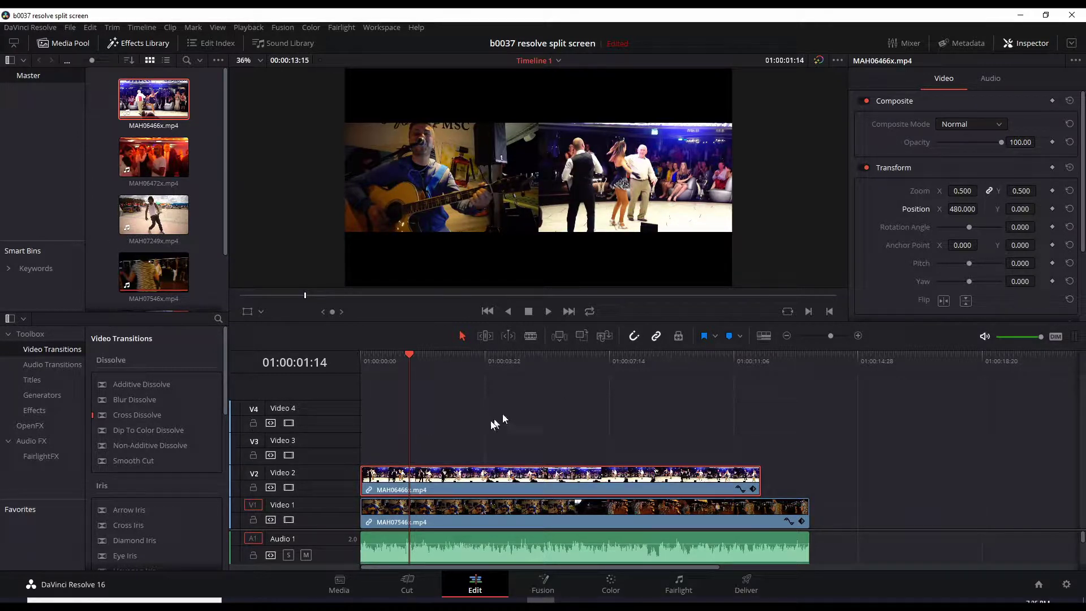
{"action": "key", "text": "Home"}
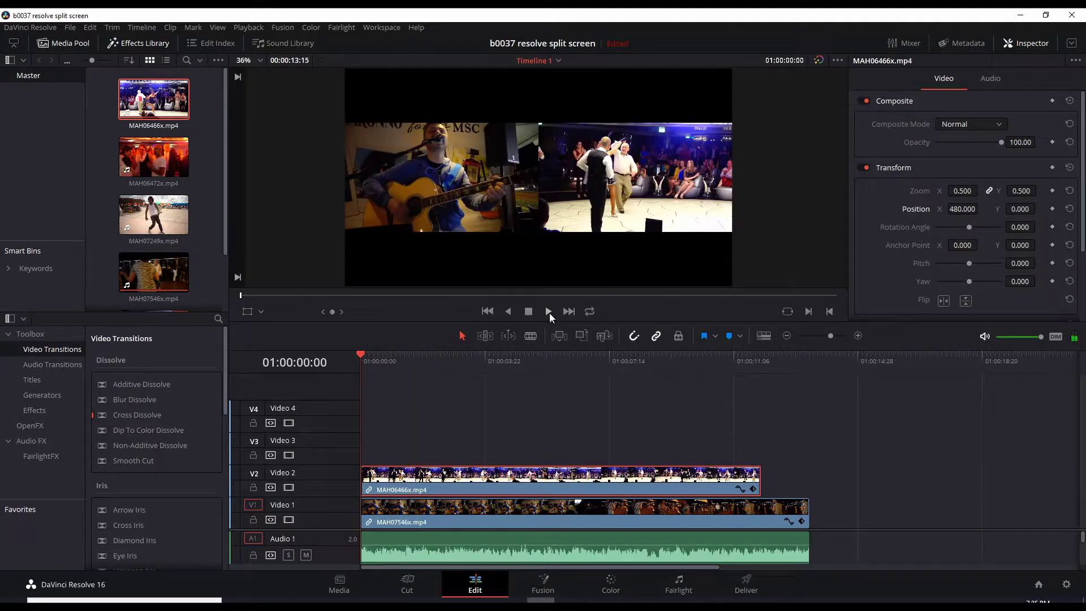
{"action": "left_click", "coordinate": [548, 312]}
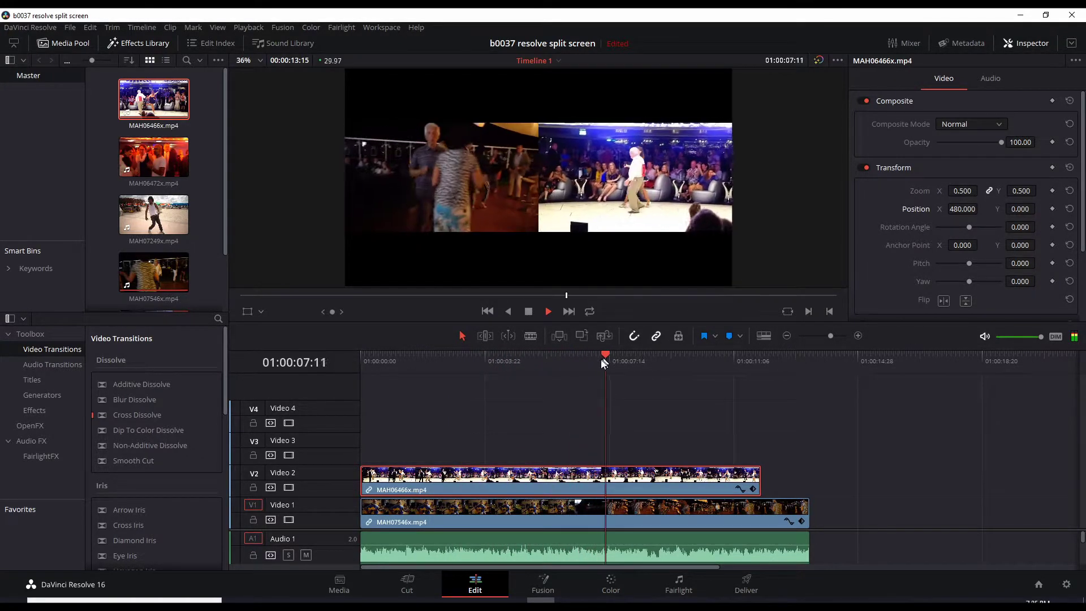
{"action": "key", "text": "space"}
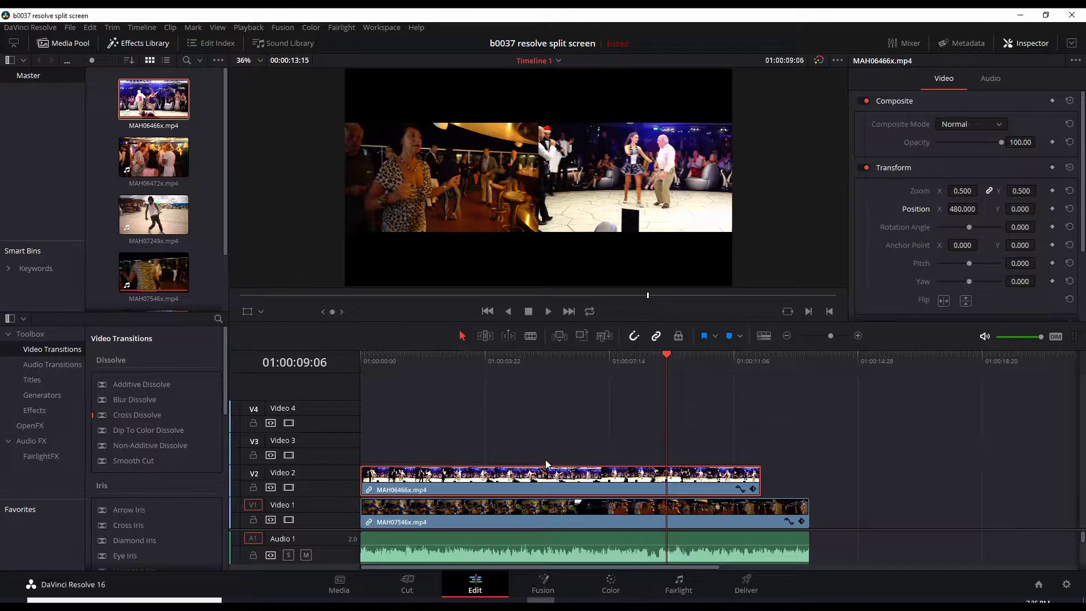
Delete every clip from the timeline and return the playhead to the start
{"action": "key", "text": "ctrl+a"}
{"action": "key", "text": "Delete"}
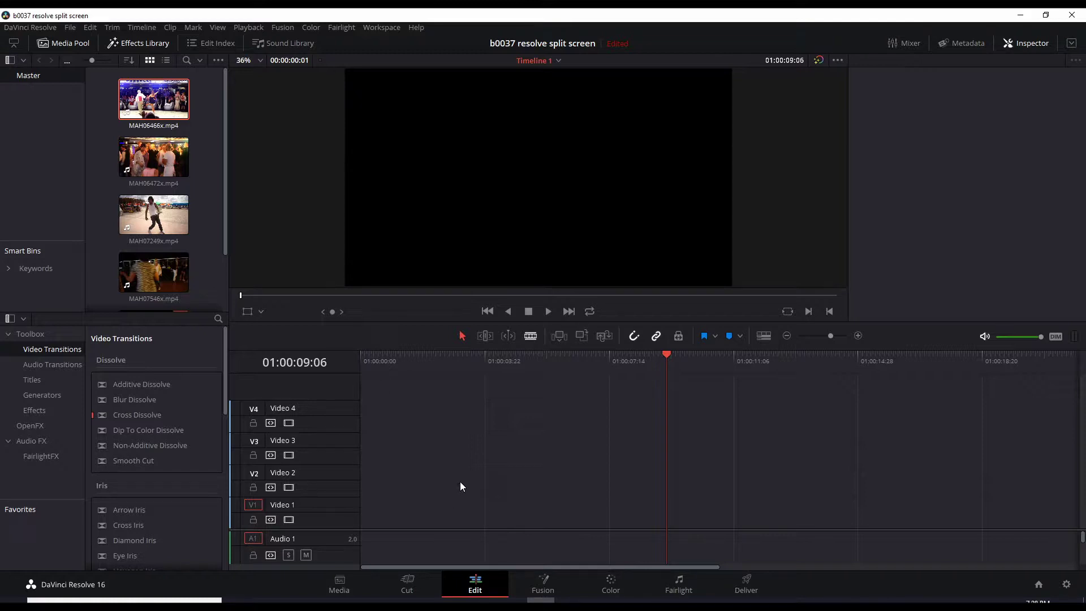
{"action": "key", "text": "Home"}
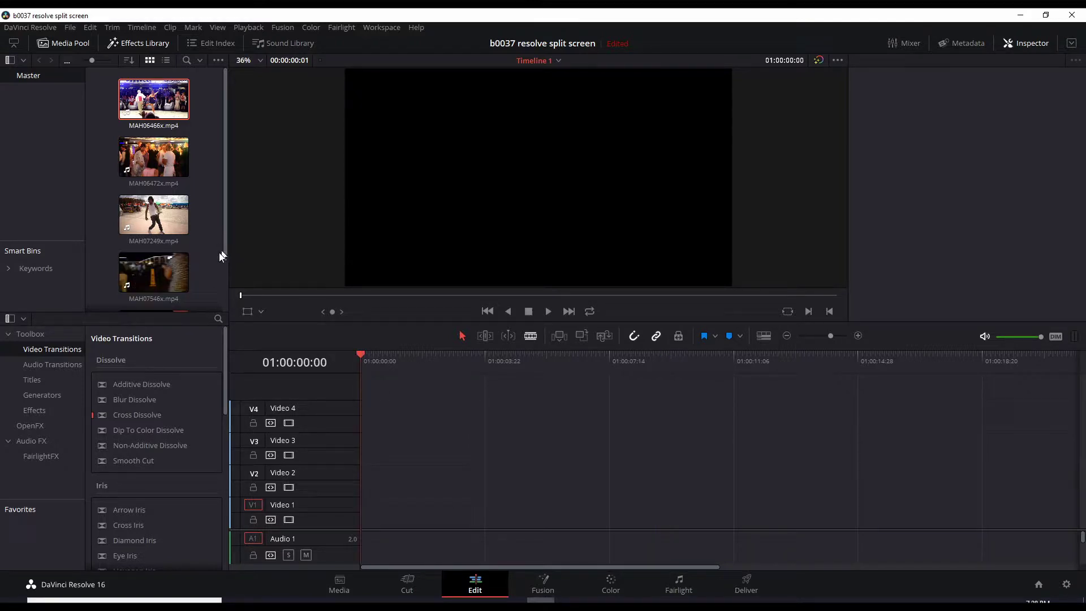
Stack MAH07546x, MAH07249x, MAH06472x and MAH06466x on Video 1 through 4 at the start
{"action": "left_click_drag", "start_coordinate": [149, 276], "coordinate": [369, 521]}
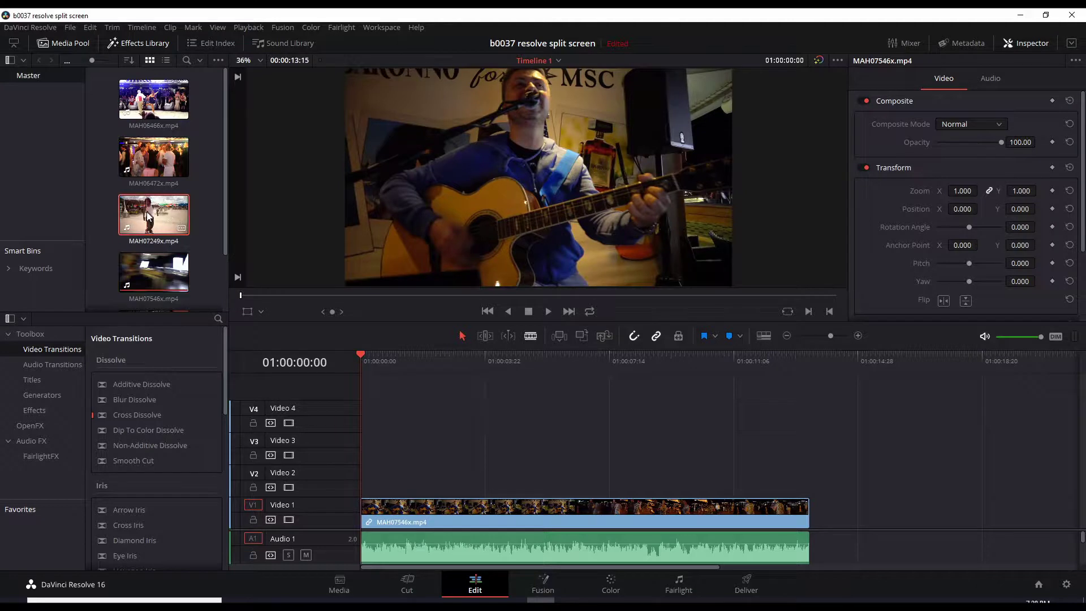
{"action": "left_click_drag", "start_coordinate": [148, 217], "coordinate": [364, 481]}
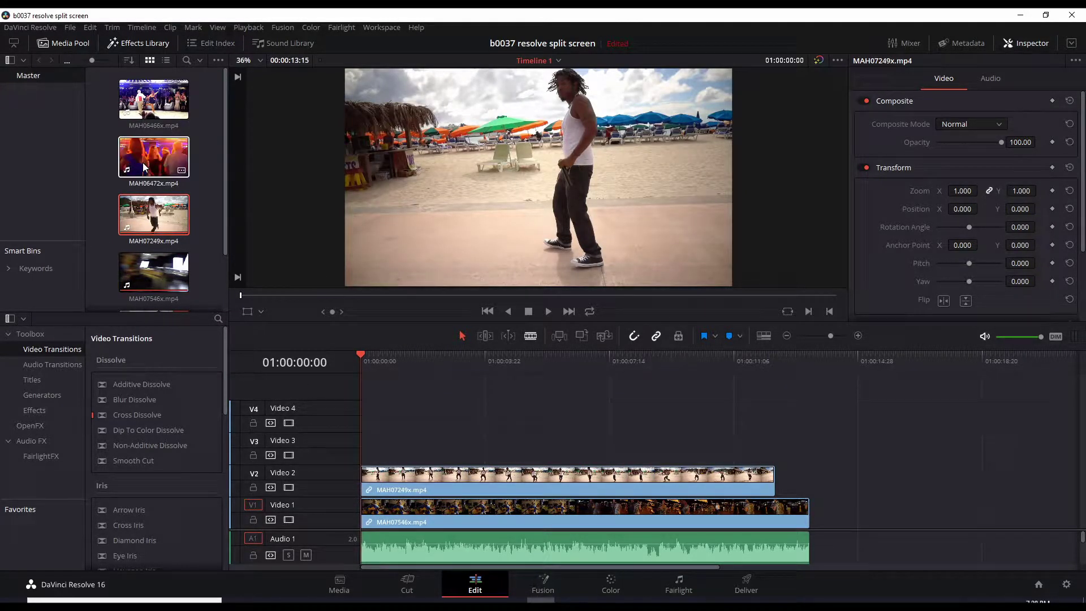
{"action": "left_click_drag", "start_coordinate": [145, 166], "coordinate": [365, 451]}
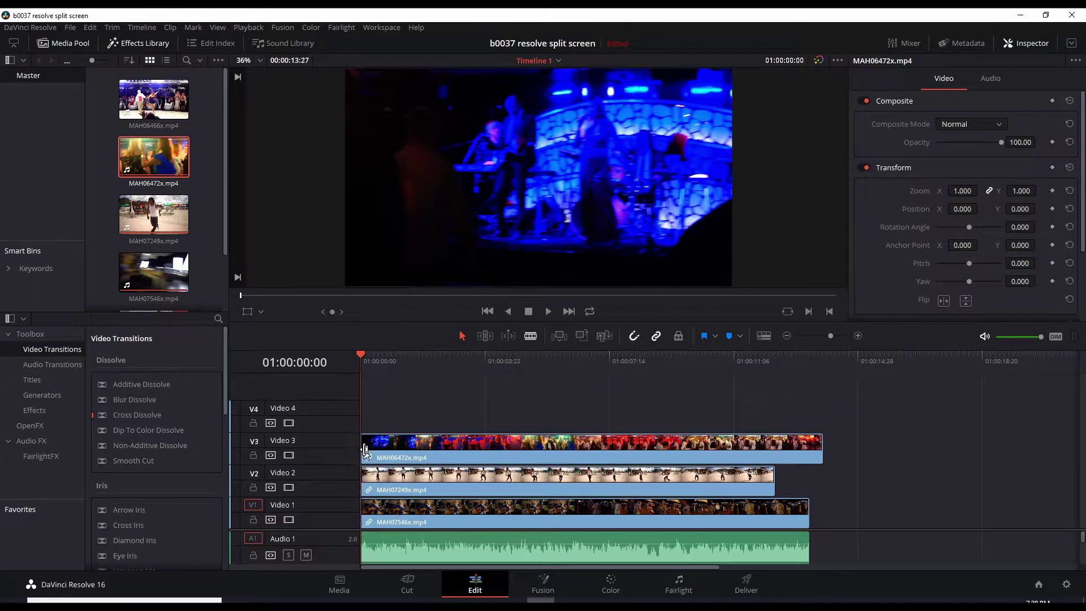
{"action": "left_click_drag", "start_coordinate": [153, 100], "coordinate": [368, 419]}
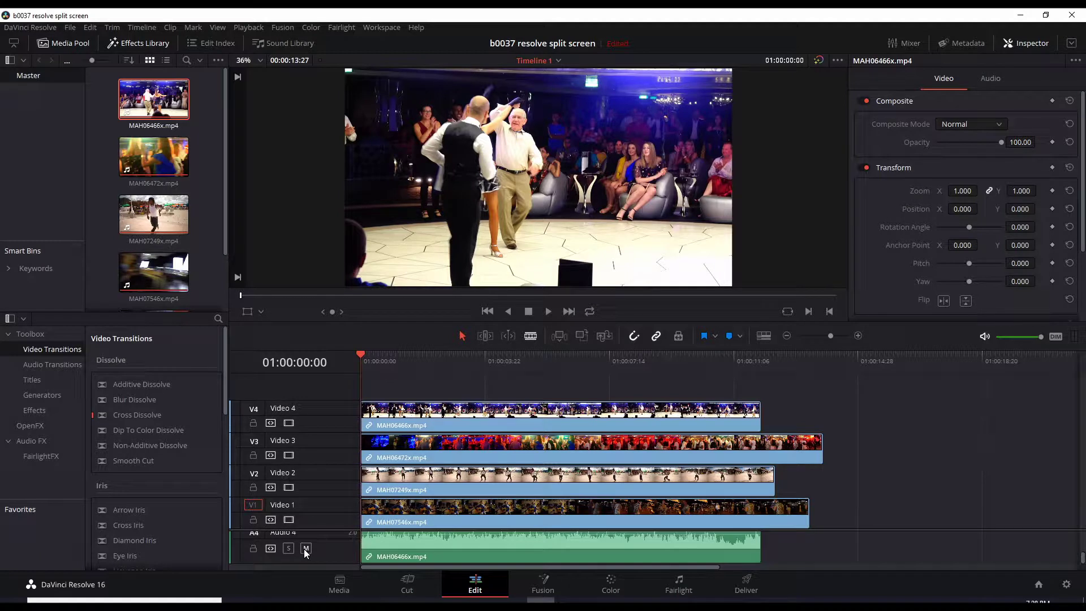
Mute the Audio 3 track while scrolling through the audio tracks
{"action": "scroll", "coordinate": [331, 552], "scroll_direction": "up", "scroll_amount": 2}
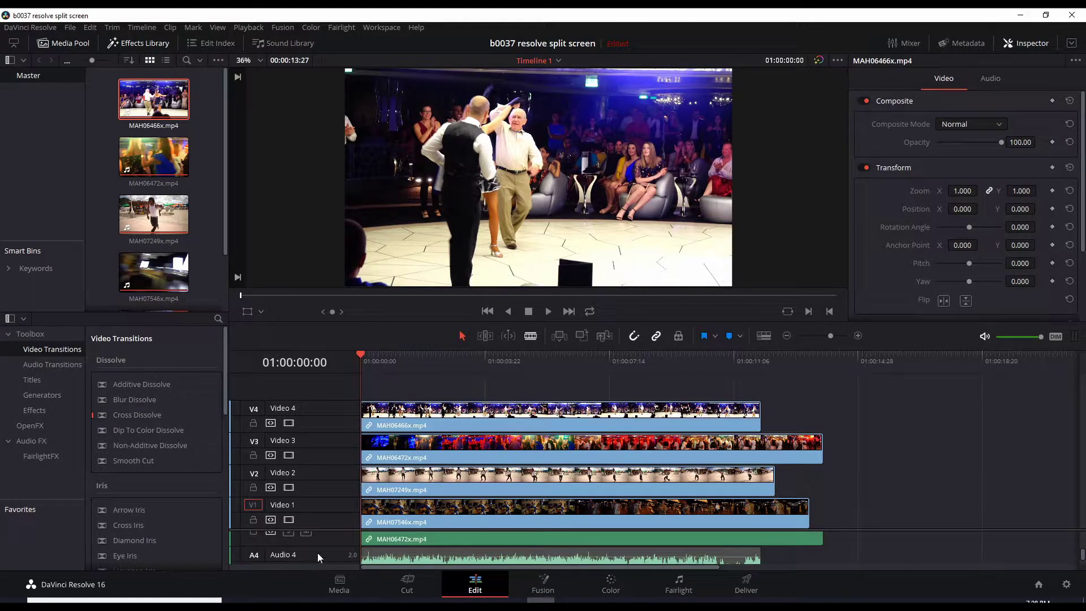
{"action": "scroll", "coordinate": [319, 552], "scroll_direction": "up", "scroll_amount": 1}
{"action": "left_click", "coordinate": [306, 542]}
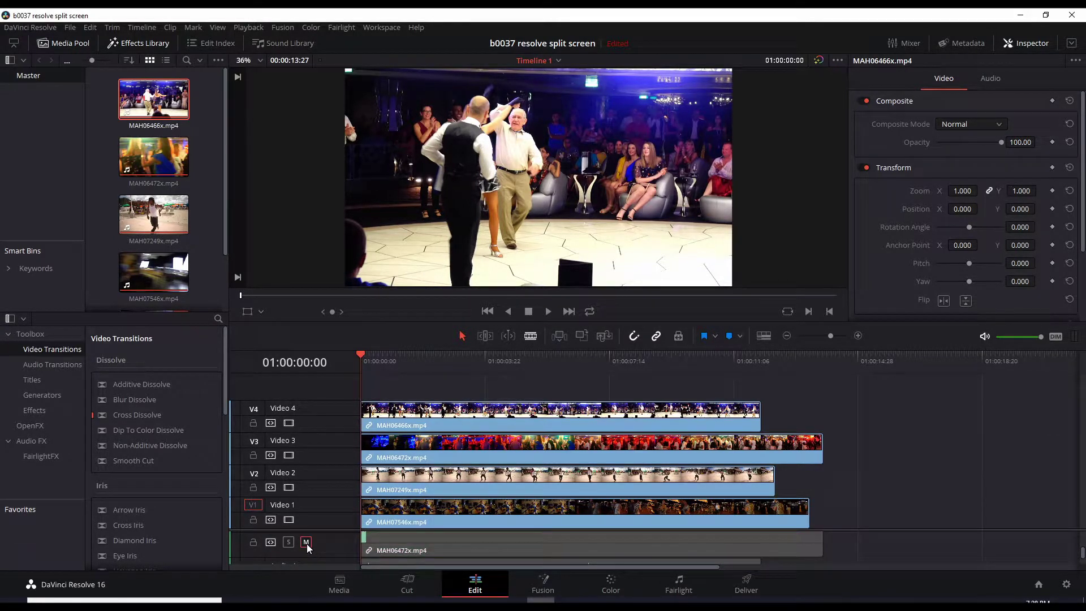
{"action": "scroll", "coordinate": [334, 544], "scroll_direction": "up", "scroll_amount": 1}
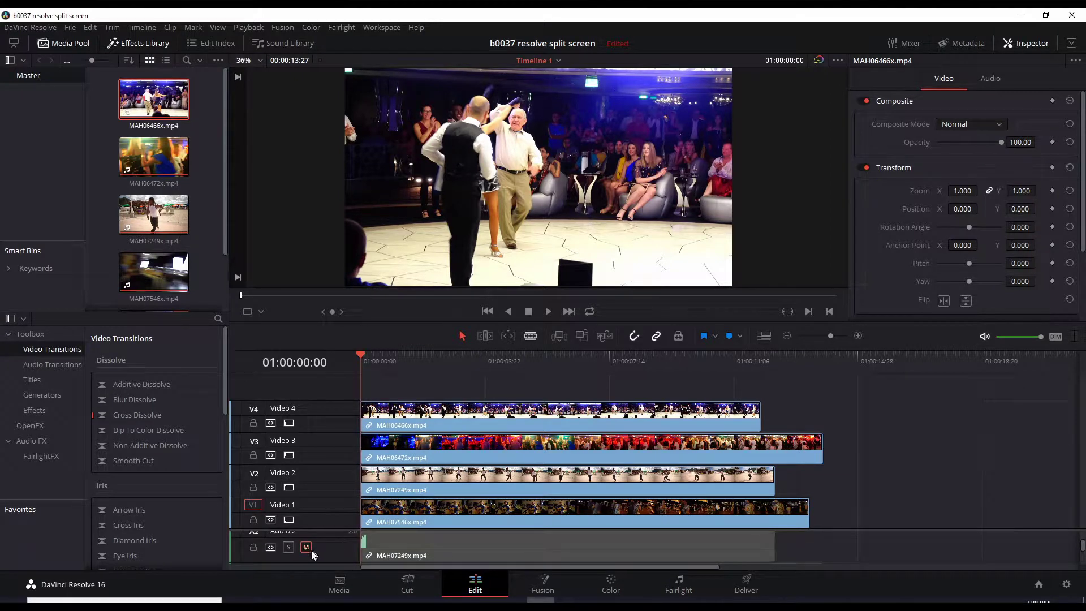
{"action": "scroll", "coordinate": [311, 553], "scroll_direction": "up", "scroll_amount": 1}
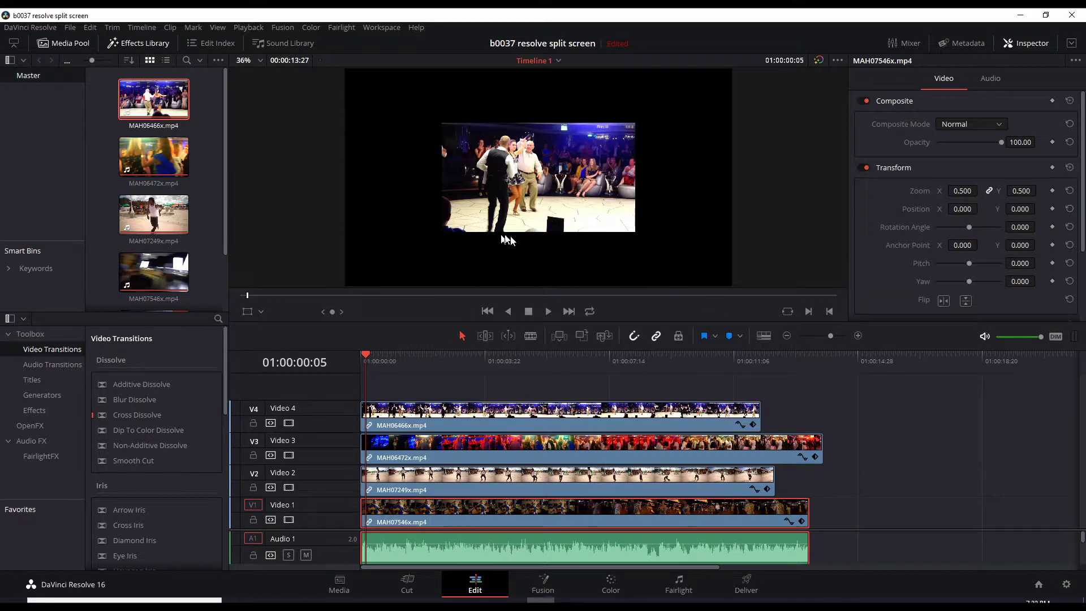
Move the guitarist clip to the top-left and the MAH07249x beach clip to the top-right
{"action": "left_click_drag", "start_coordinate": [962, 209], "coordinate": [1039, 209]}
{"action": "left_click", "coordinate": [486, 484]}
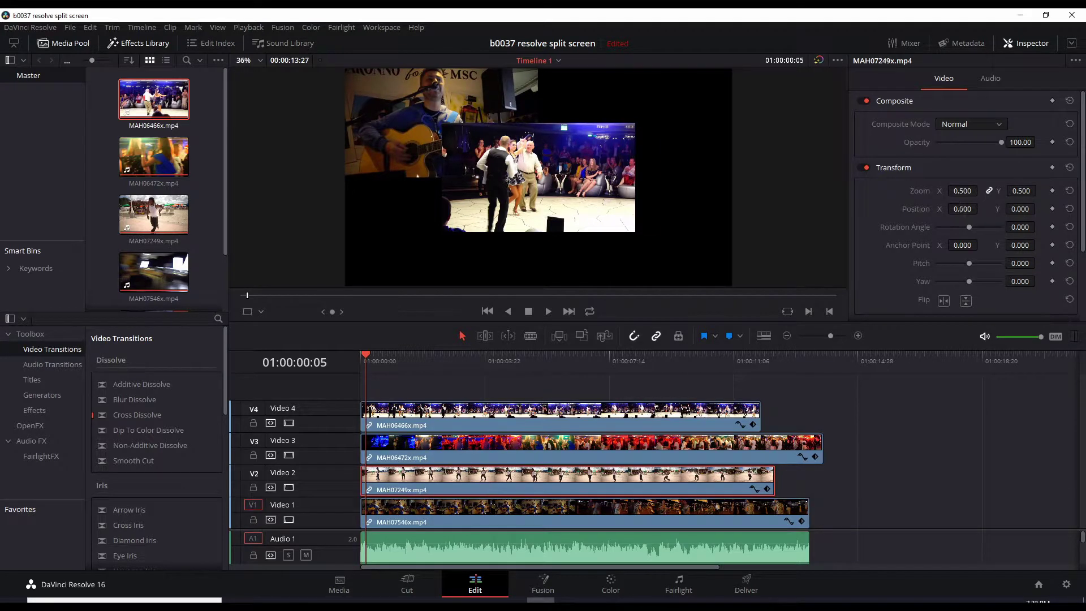
{"action": "left_click_drag", "start_coordinate": [963, 209], "coordinate": [1007, 208]}
{"action": "left_click_drag", "start_coordinate": [1020, 209], "coordinate": [1039, 209]}
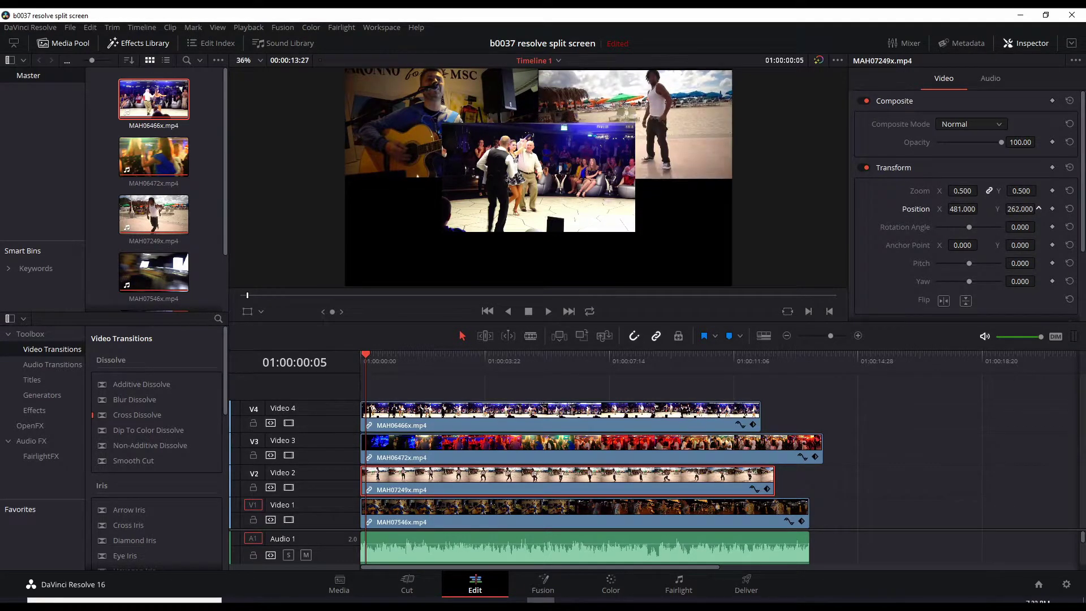
Place the MAH06472x concert clip bottom-left and the MAH06466x dance clip bottom-right
{"action": "left_click", "coordinate": [679, 450]}
{"action": "left_click_drag", "start_coordinate": [963, 209], "coordinate": [935, 209]}
{"action": "mouse_move", "coordinate": [1019, 209]}
{"action": "left_mouse_down"}
{"action": "mouse_move", "coordinate": [969, 209]}
{"action": "mouse_move", "coordinate": [1015, 209]}
{"action": "left_mouse_up"}
{"action": "left_click", "coordinate": [664, 420]}
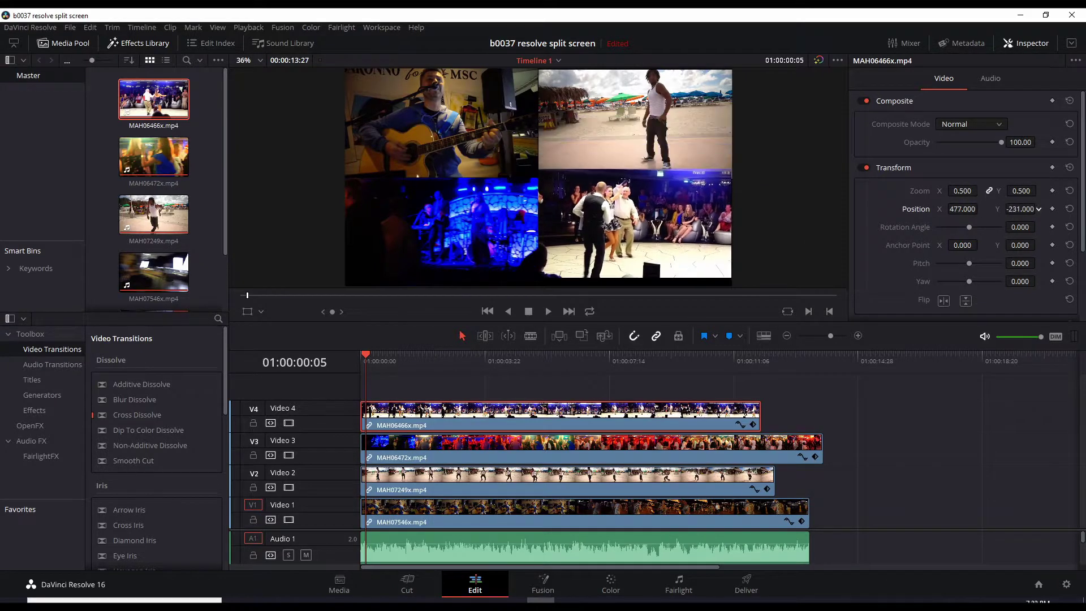
{"action": "key", "text": "Home"}
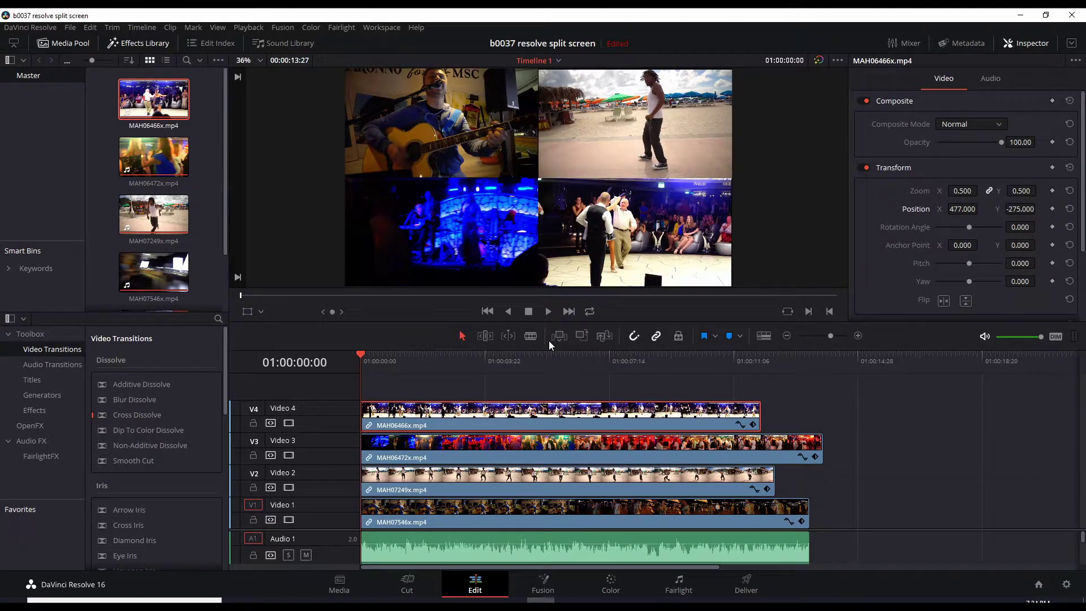